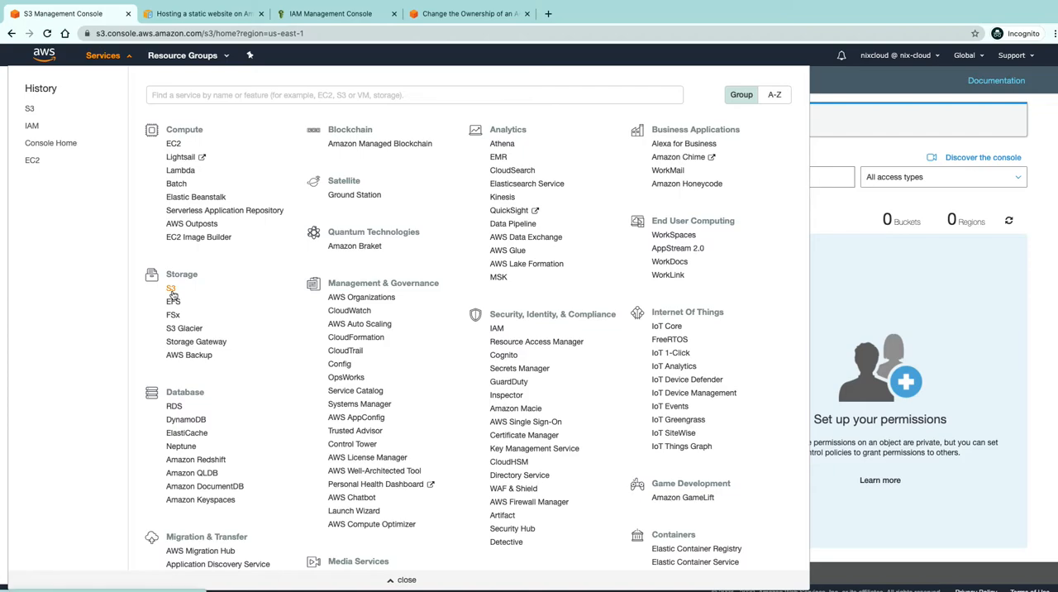
Search the AWS services for s3 and open the S3 console
click(163, 97)
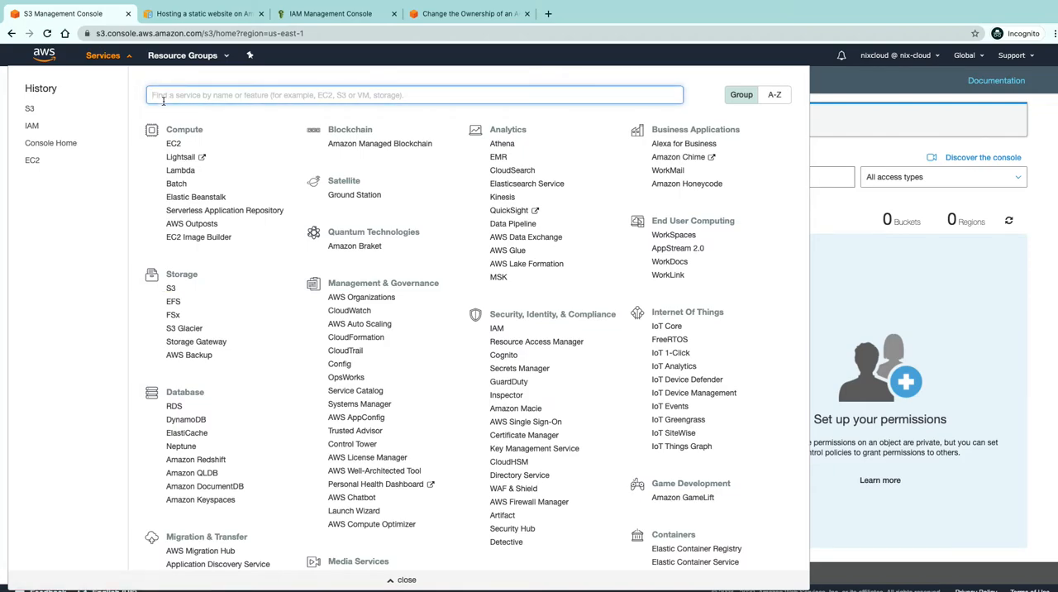
text(s3)
click(183, 120)
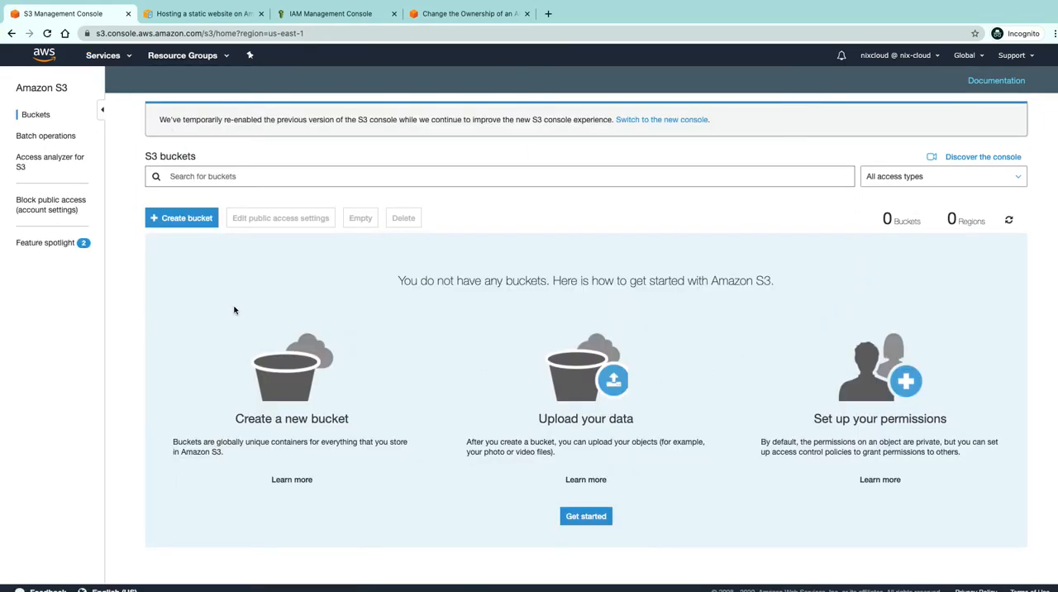
Create an S3 bucket named teddy-nixcloud in US East (N. Virginia), keeping the default options and permissions
click(166, 219)
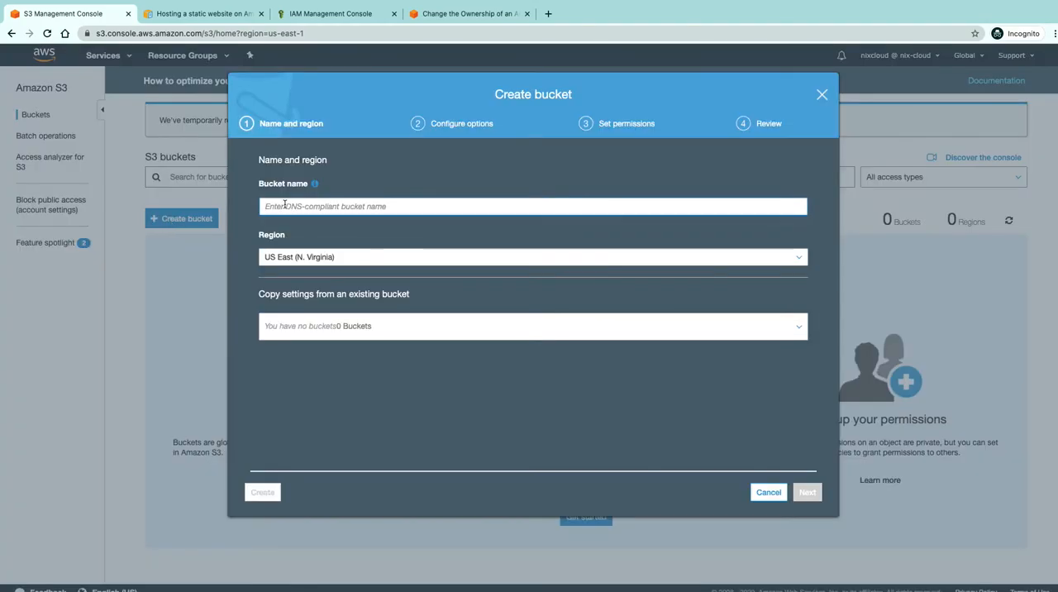
text(teddy-nixcloud)
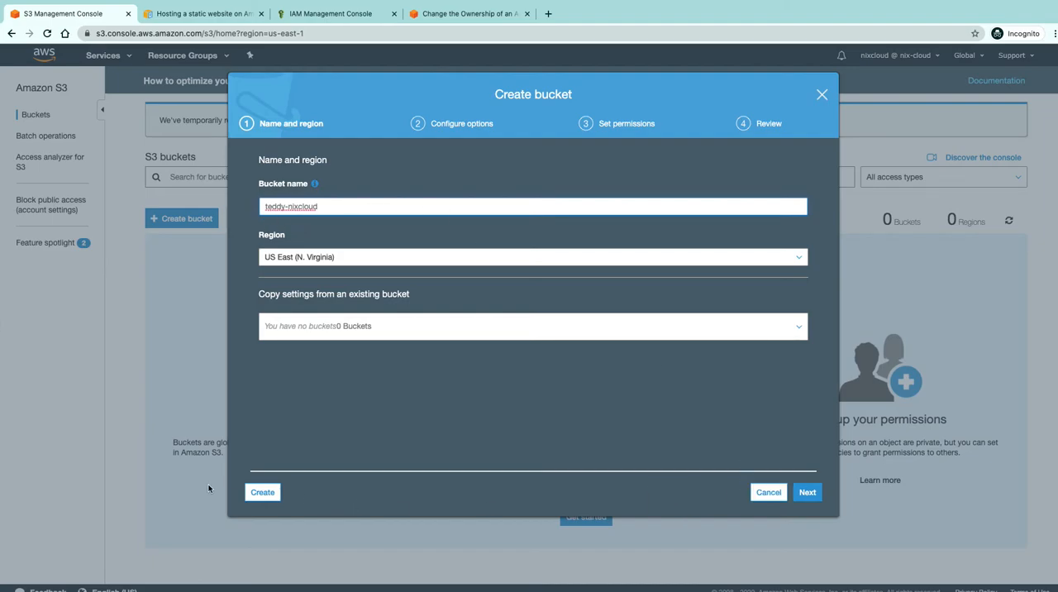
drag(436, 123, 508, 125)
drag(610, 125, 661, 119)
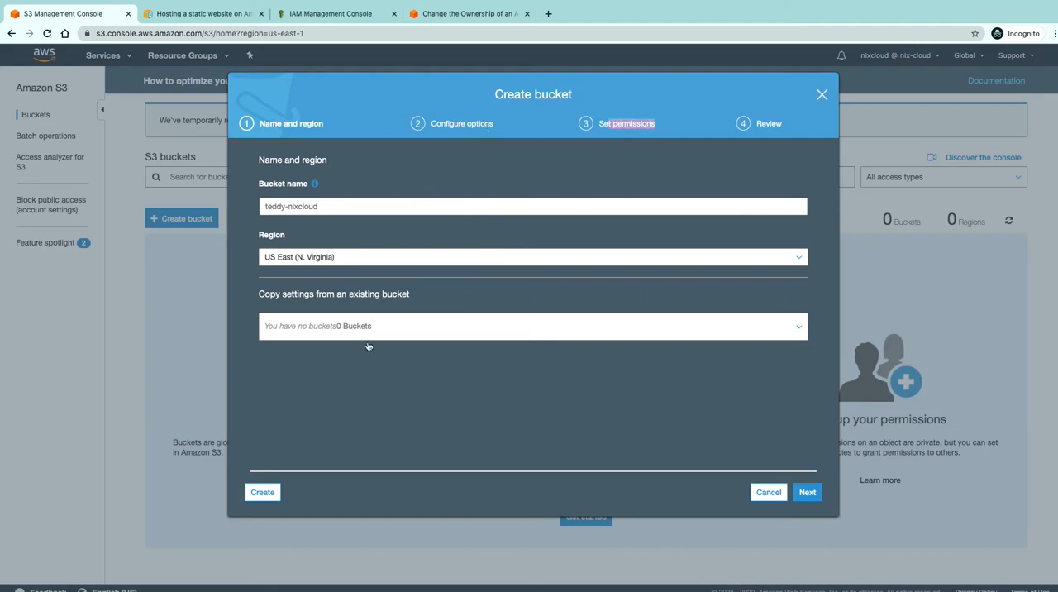
click(268, 493)
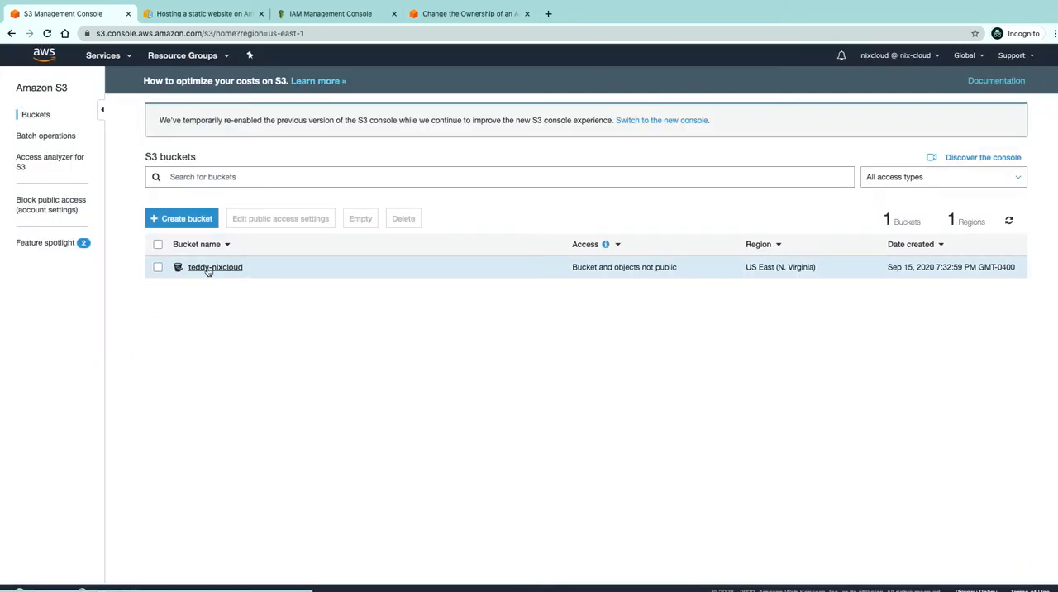
Upload error.html, index.html, teddy.jpeg and teddy2.jpeg from the local folder into the teddy-nixcloud bucket
click(202, 268)
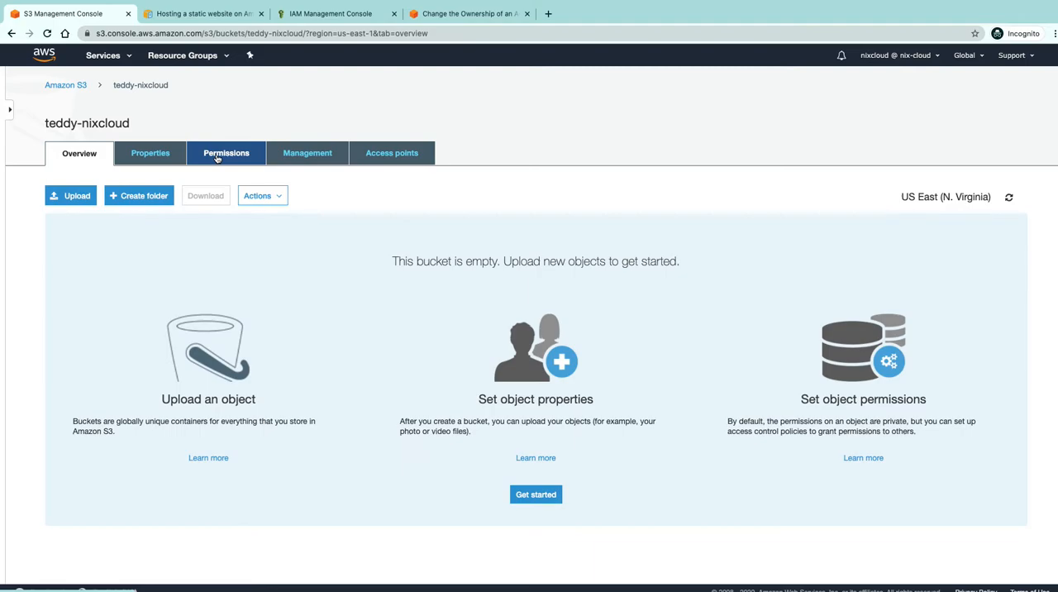
drag(48, 125, 146, 130)
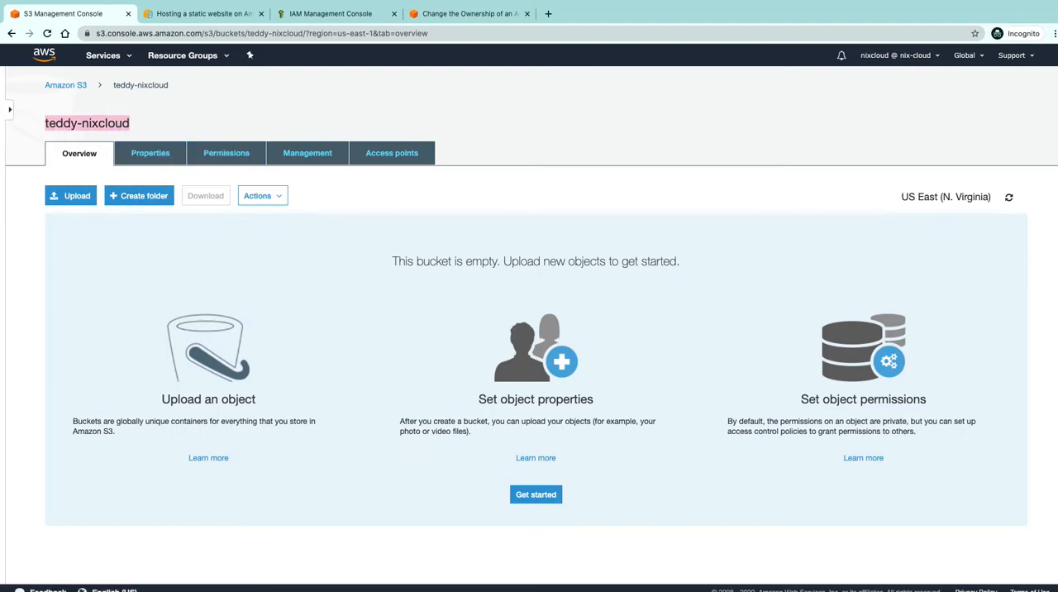
key(super+Tab)
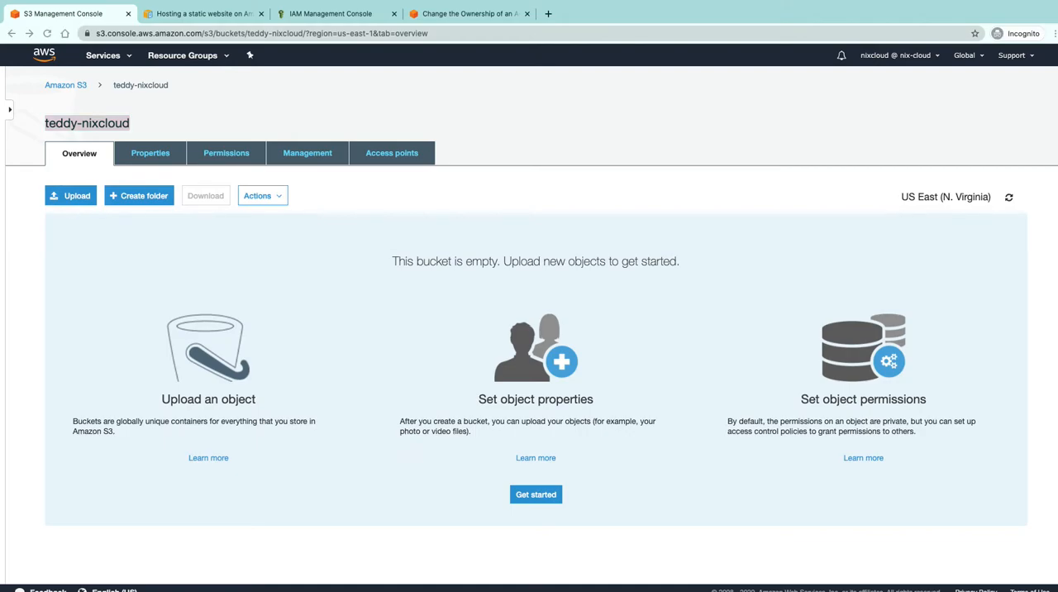
drag(396, 471, 252, 332)
click(264, 444)
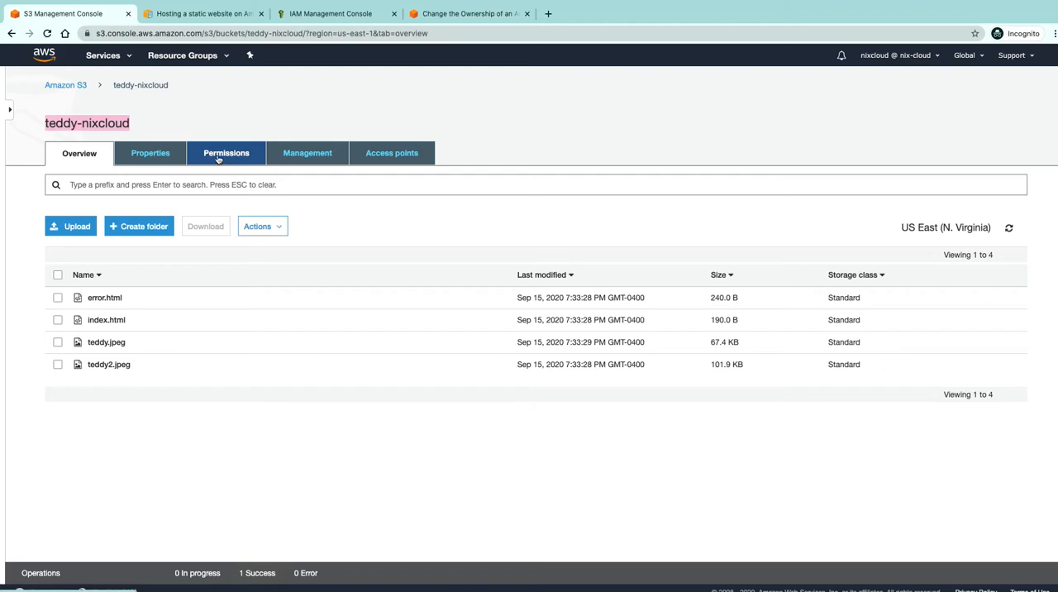
Enable static website hosting on the bucket with index.html as index document and error.html as error document
click(147, 157)
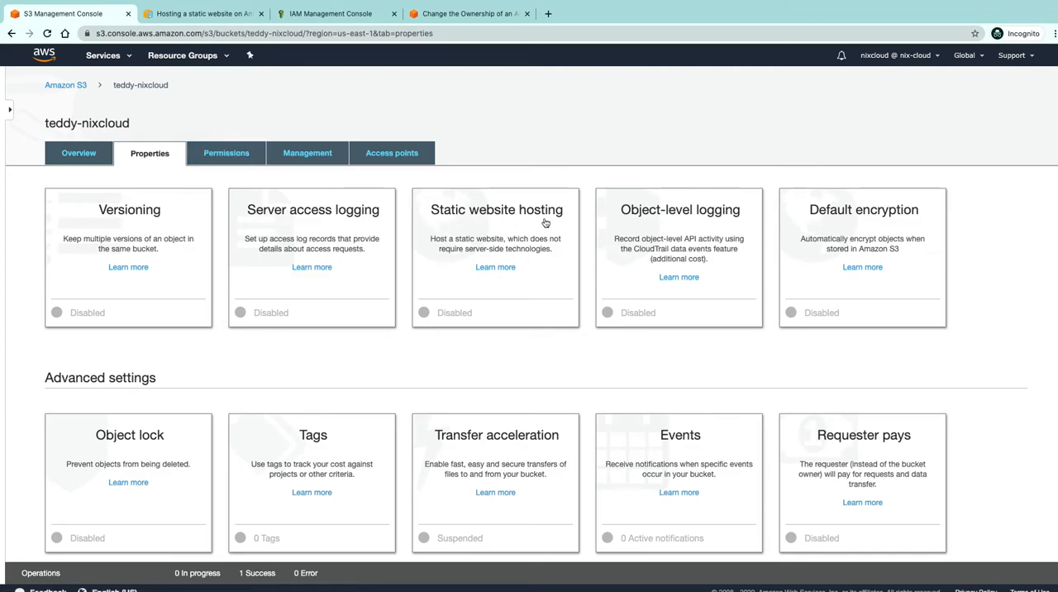
click(466, 232)
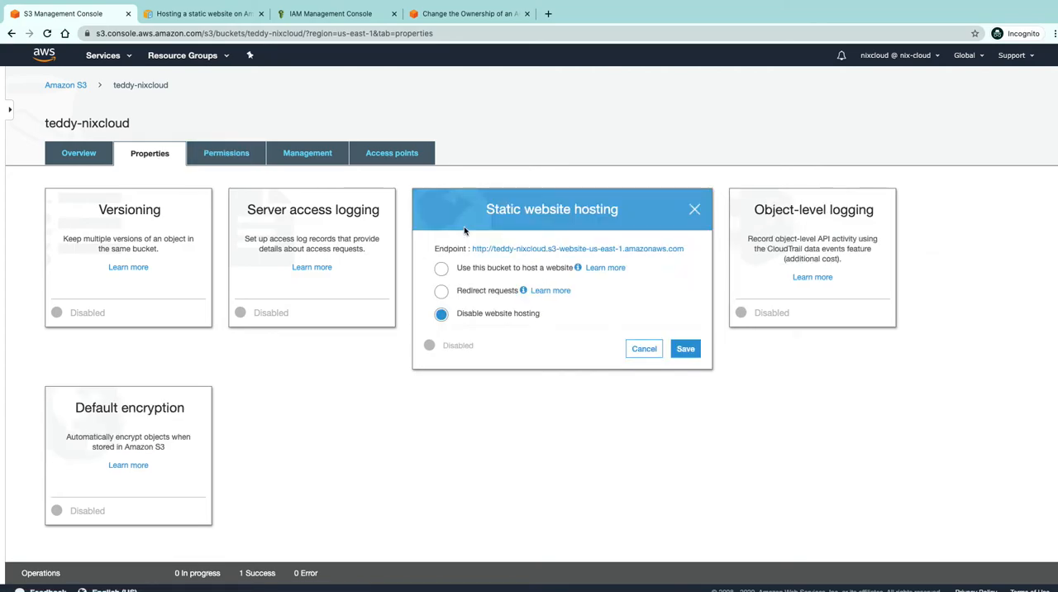
click(438, 270)
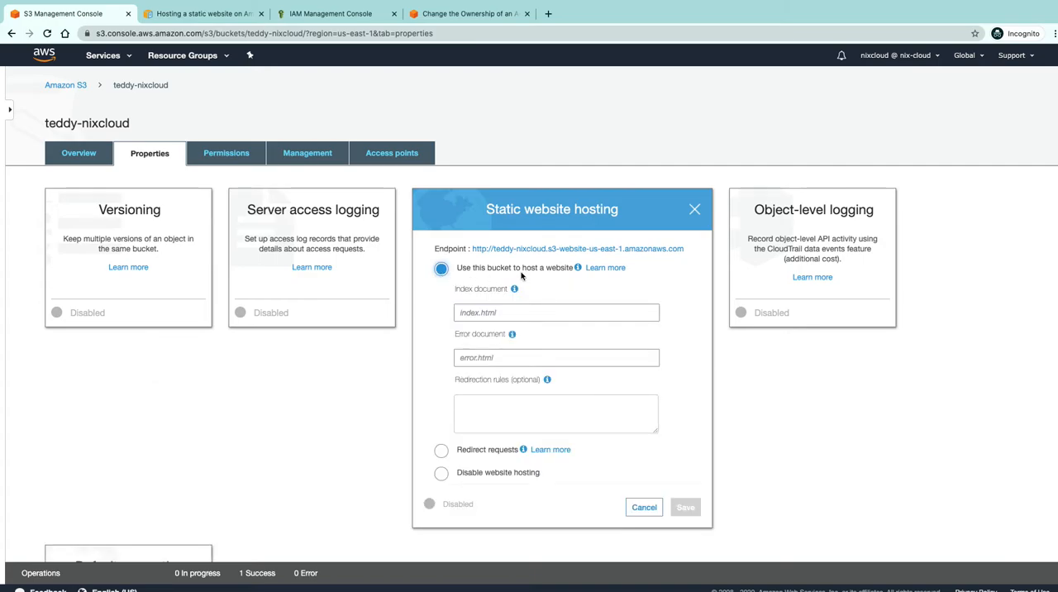
click(507, 312)
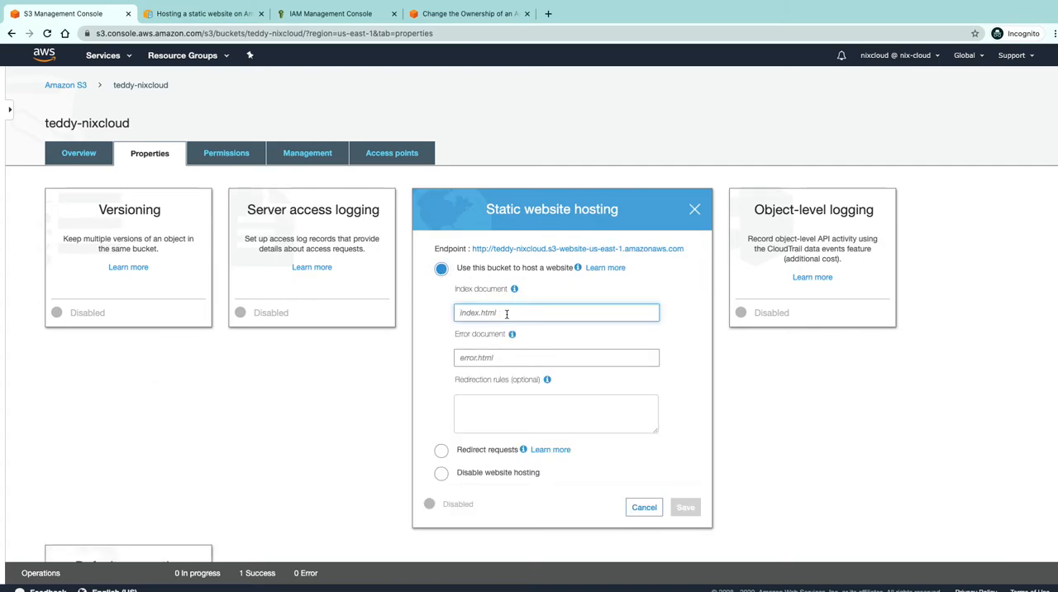
text(ide)
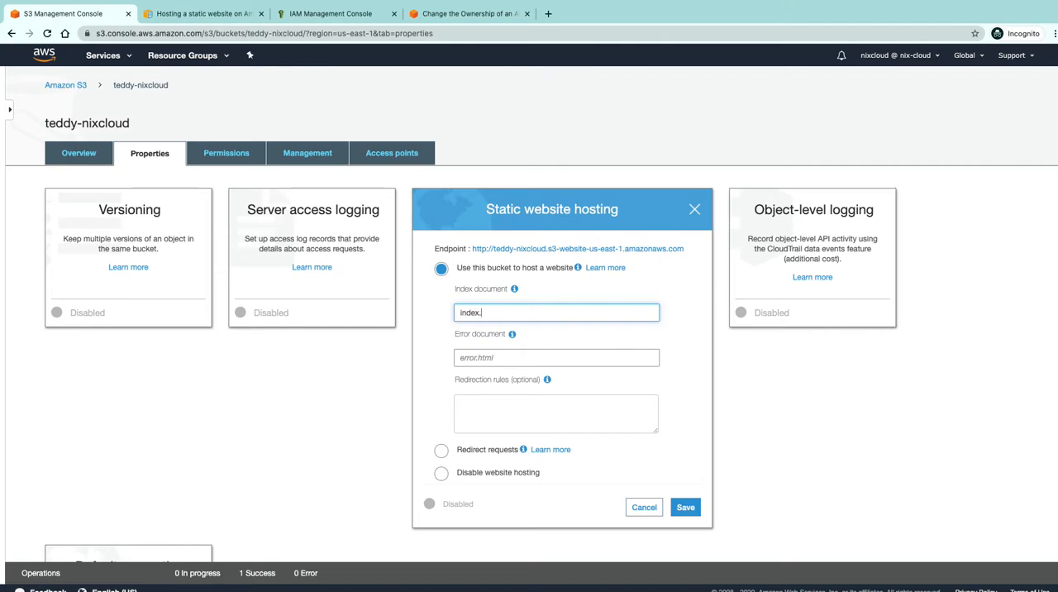
key(Tab)
text(e)
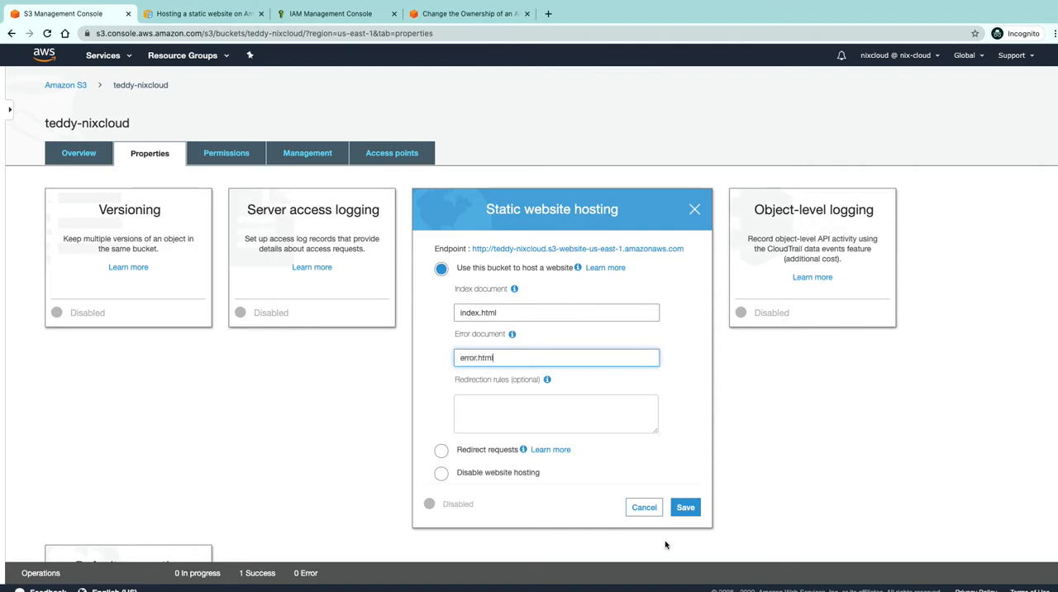
click(686, 508)
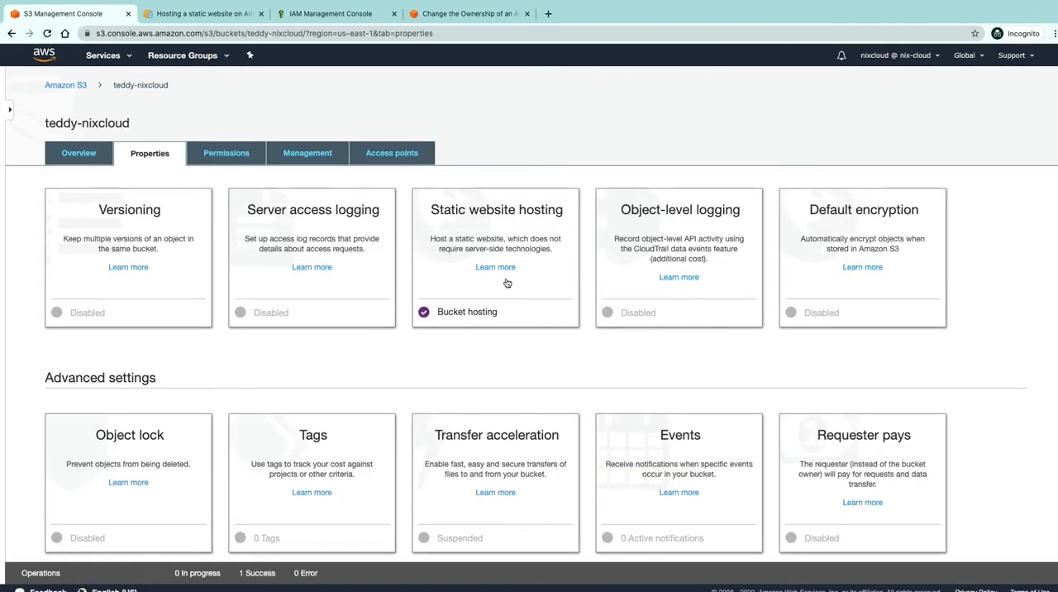
Open the bucket's static website endpoint to check the site, and return to the console and close the hosting settings
click(79, 155)
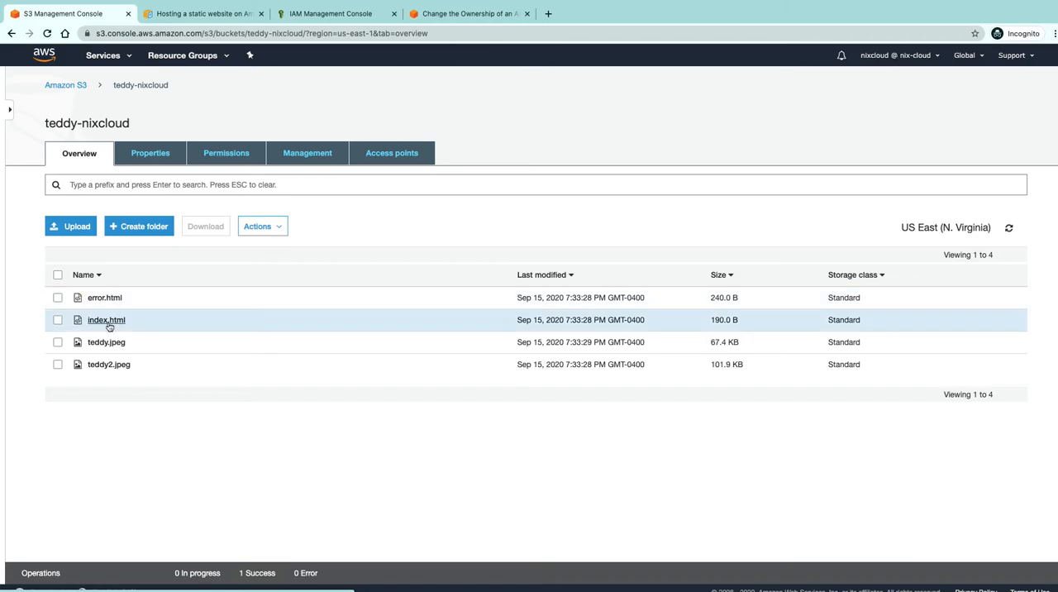
click(152, 154)
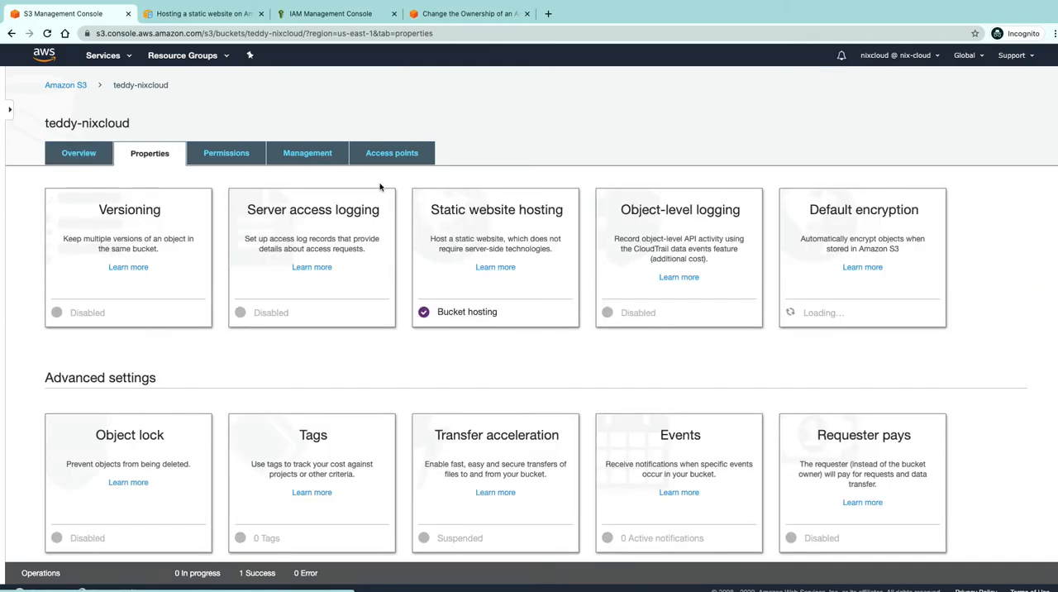
click(497, 248)
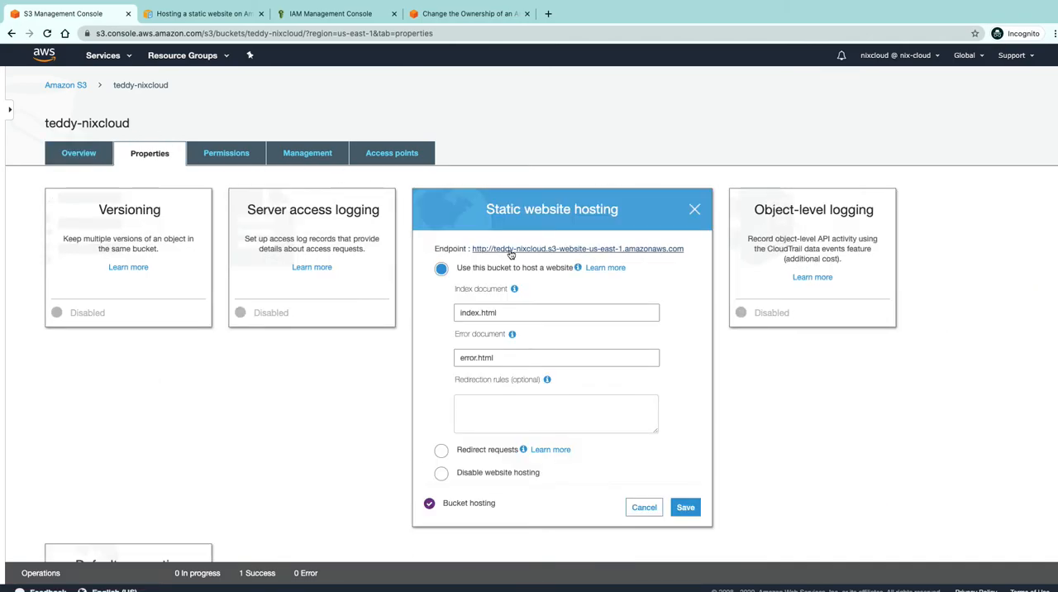
super+click(511, 249)
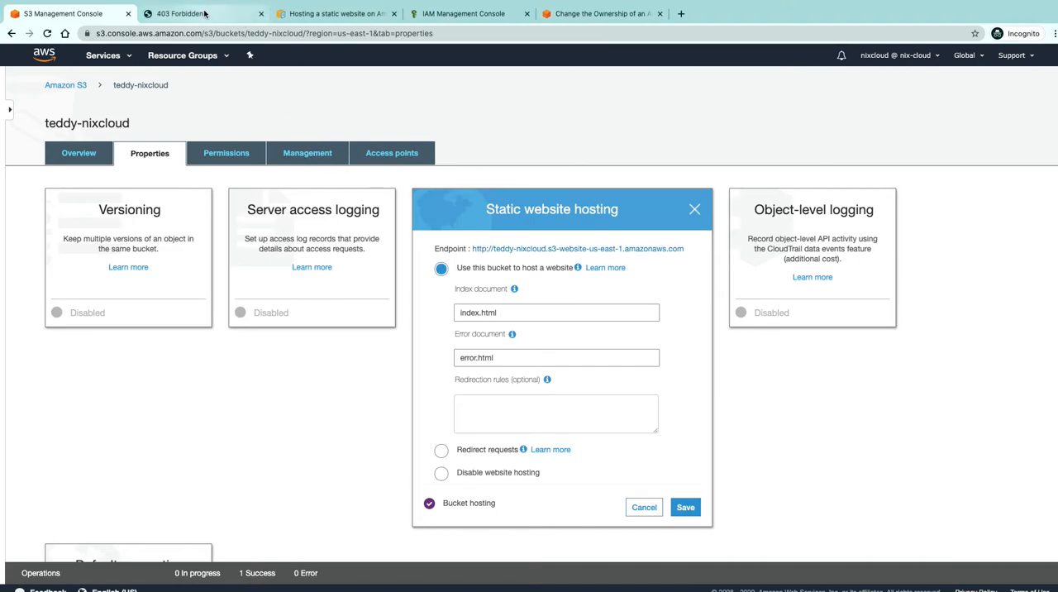
click(205, 13)
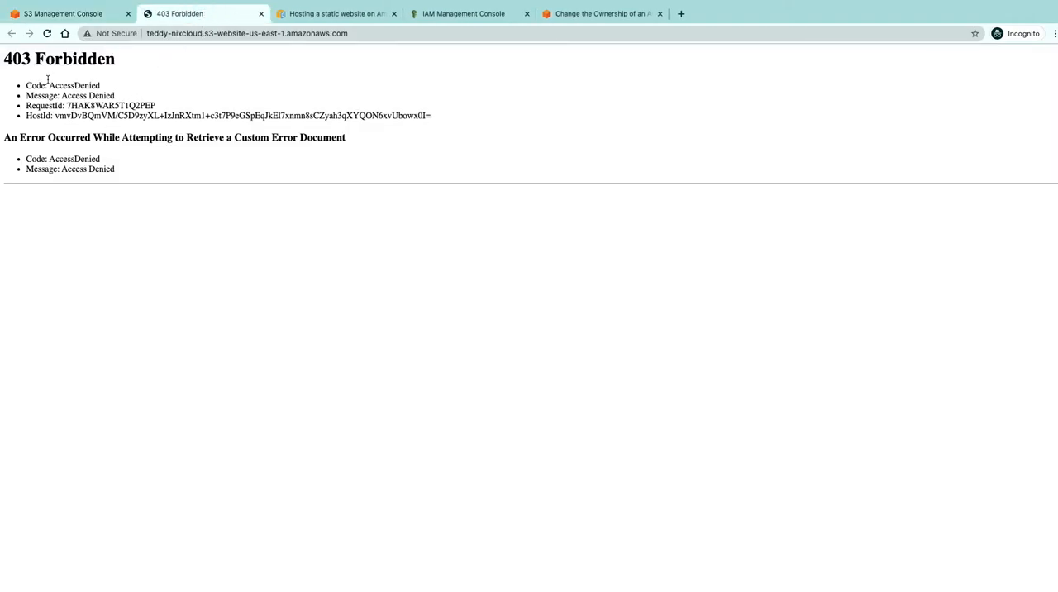
click(83, 13)
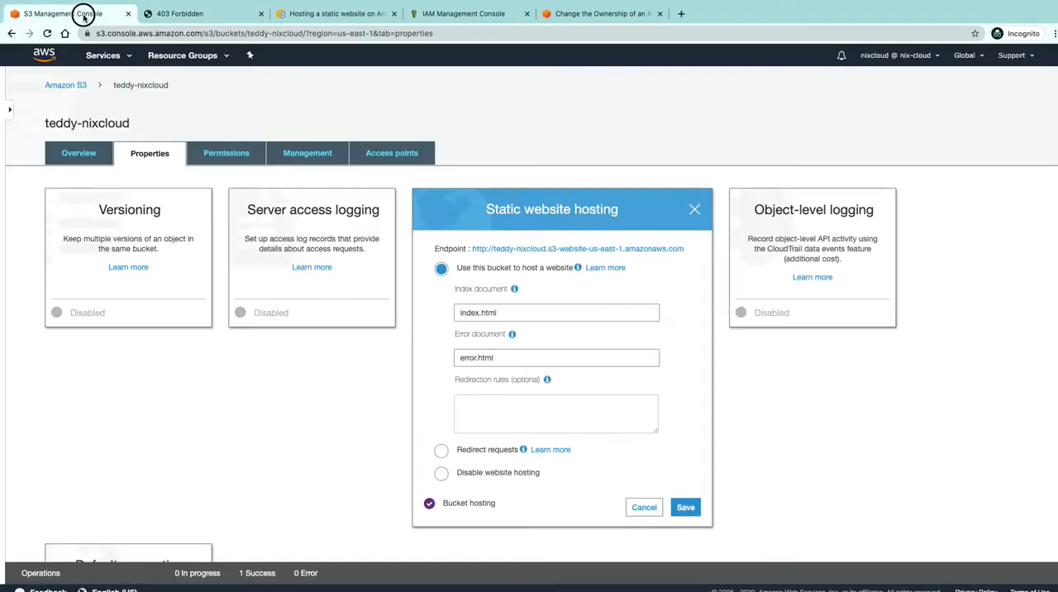
click(696, 210)
Try to make all four objects in the teddy-nixcloud bucket public
click(56, 84)
click(199, 268)
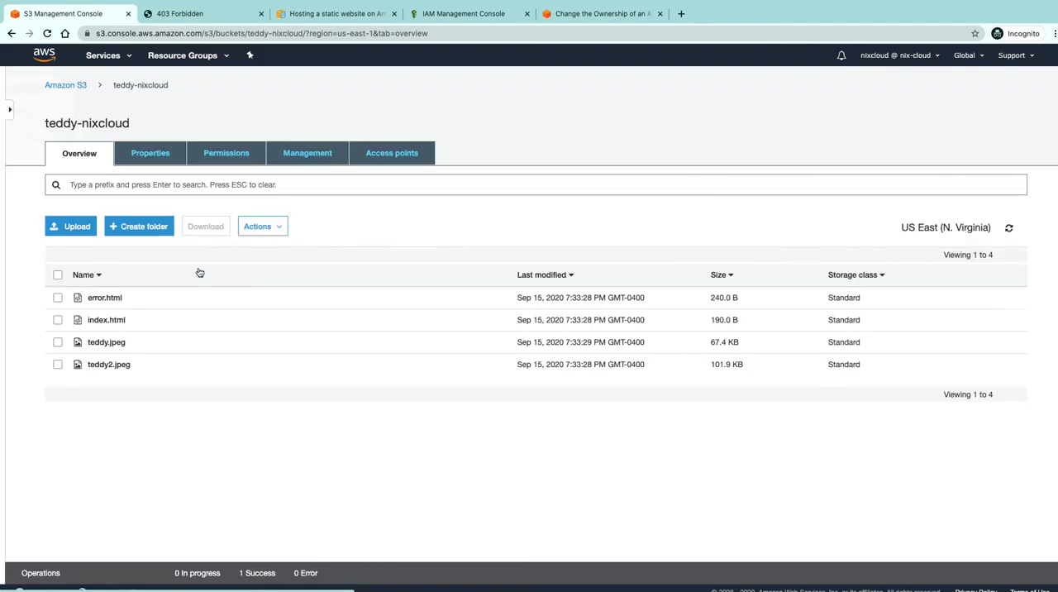
click(58, 276)
click(258, 227)
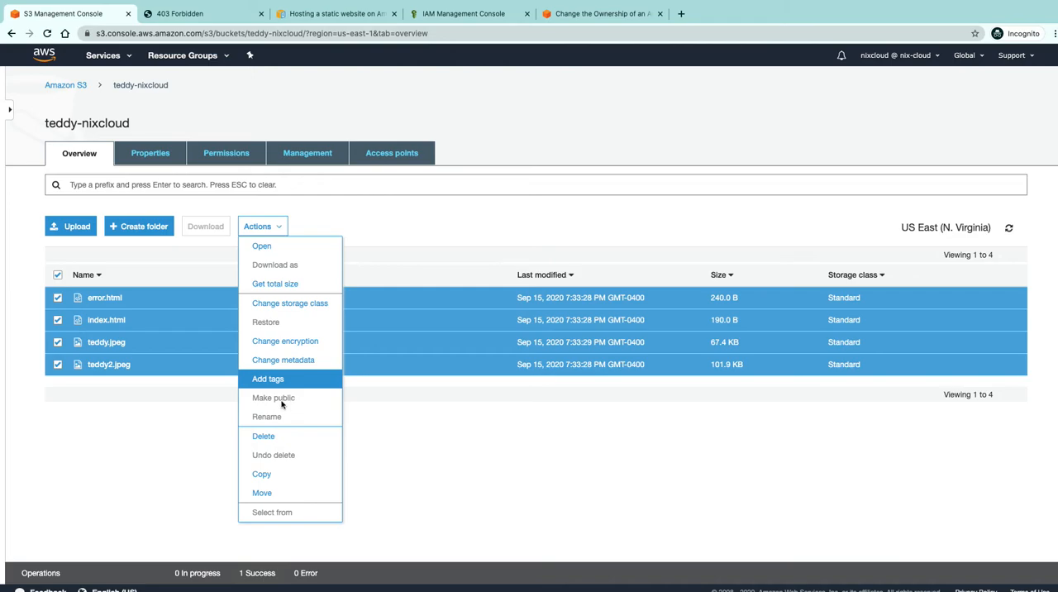
click(186, 435)
Turn off Block all public access in the bucket's permissions, save it and confirm the change with "confirm"
click(223, 154)
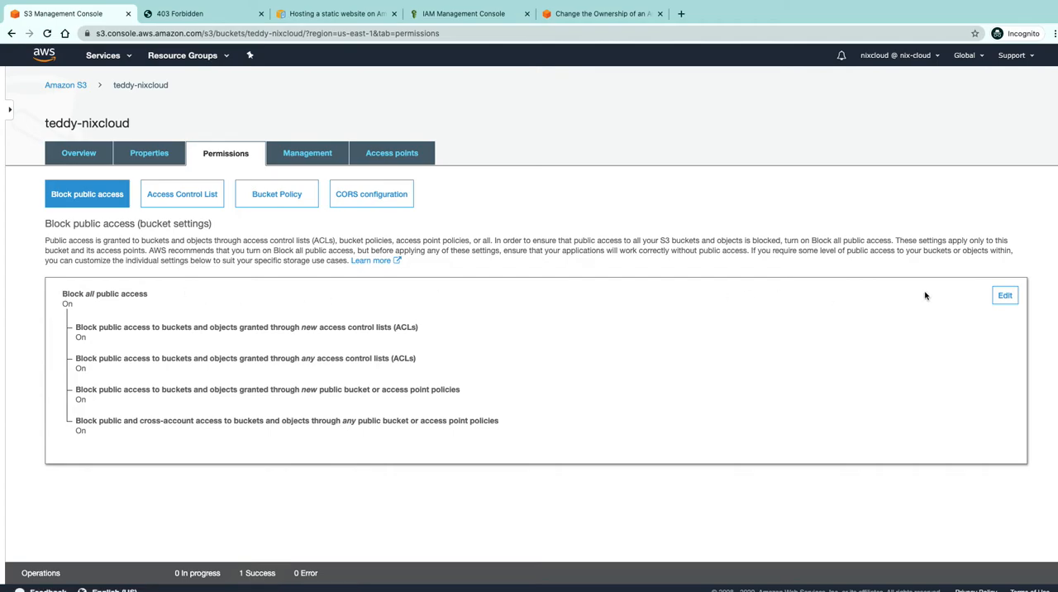
click(1003, 297)
click(66, 296)
click(1012, 299)
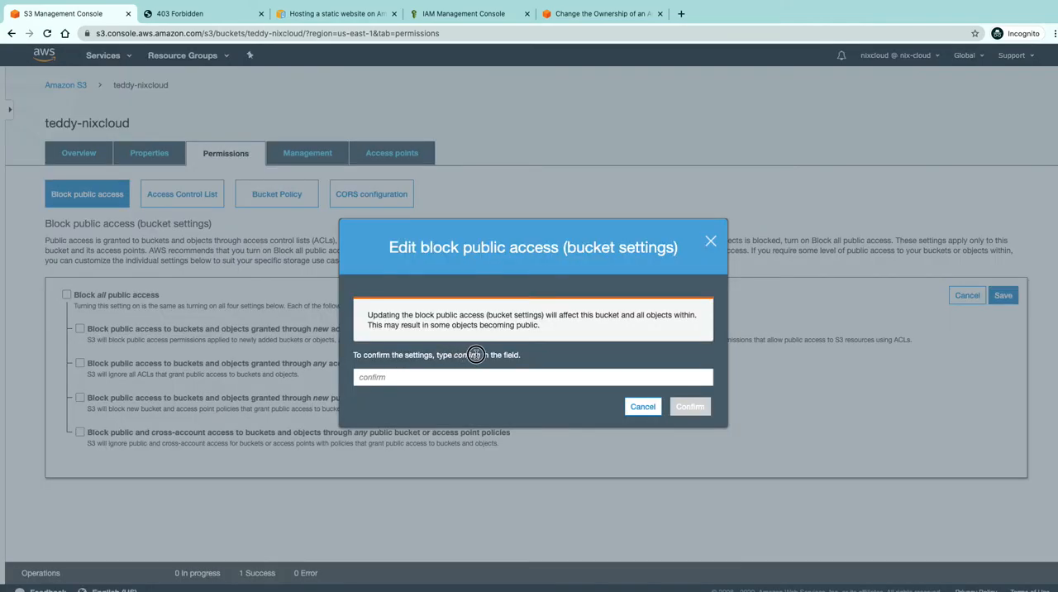
drag(481, 355, 453, 354)
key(ctrl+c)
click(395, 379)
key(ctrl+v)
click(693, 409)
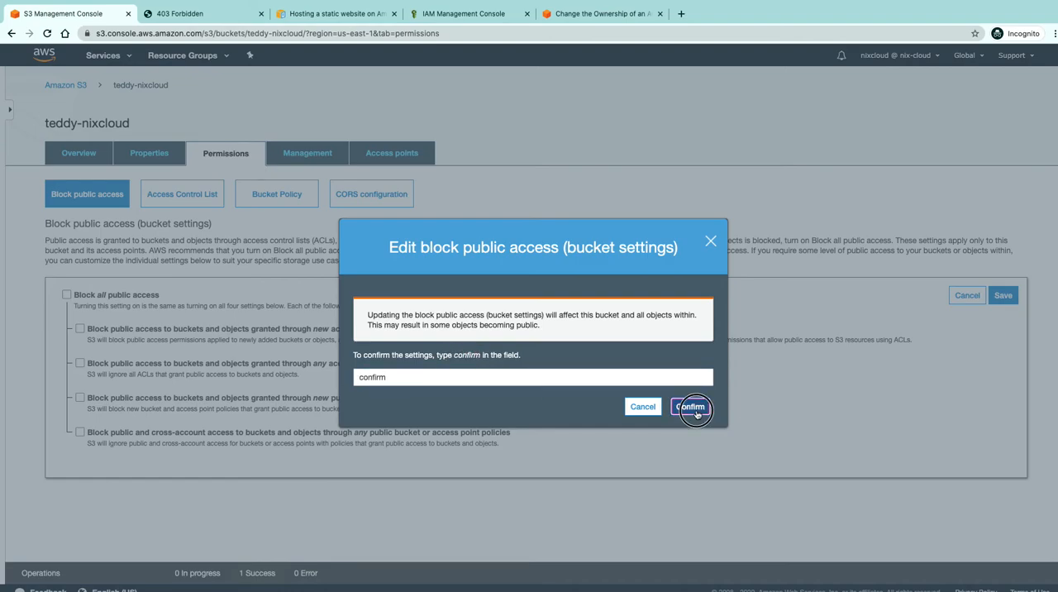
Make all four objects in the teddy-nixcloud bucket public
click(81, 153)
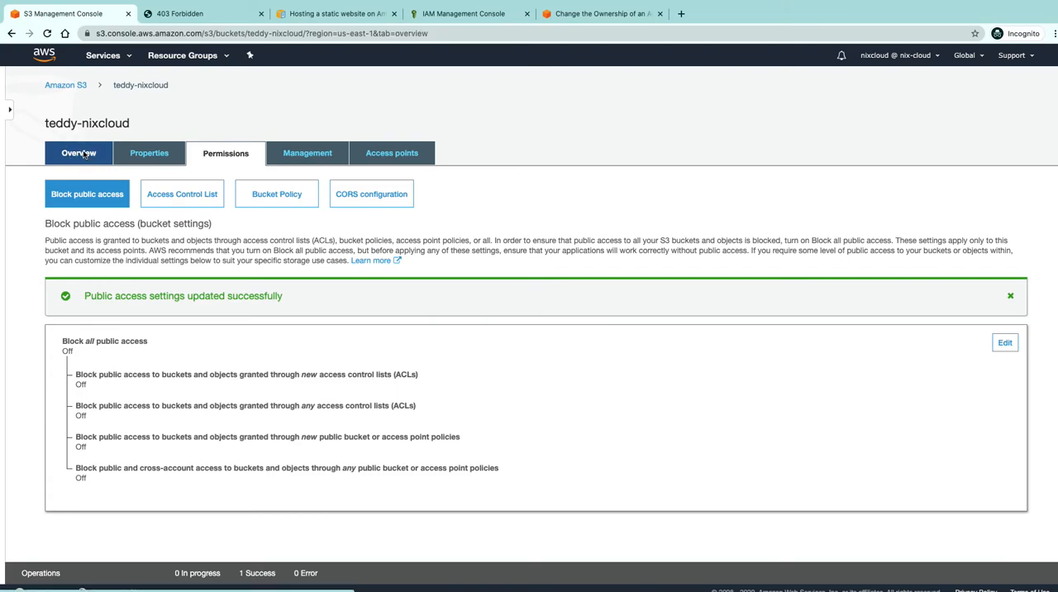
click(57, 274)
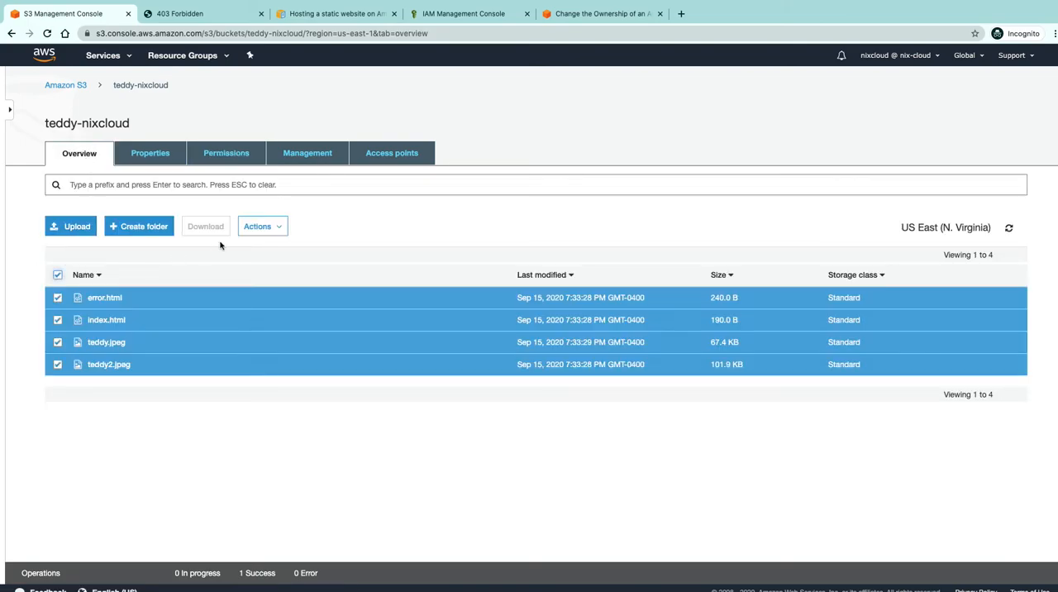
click(263, 226)
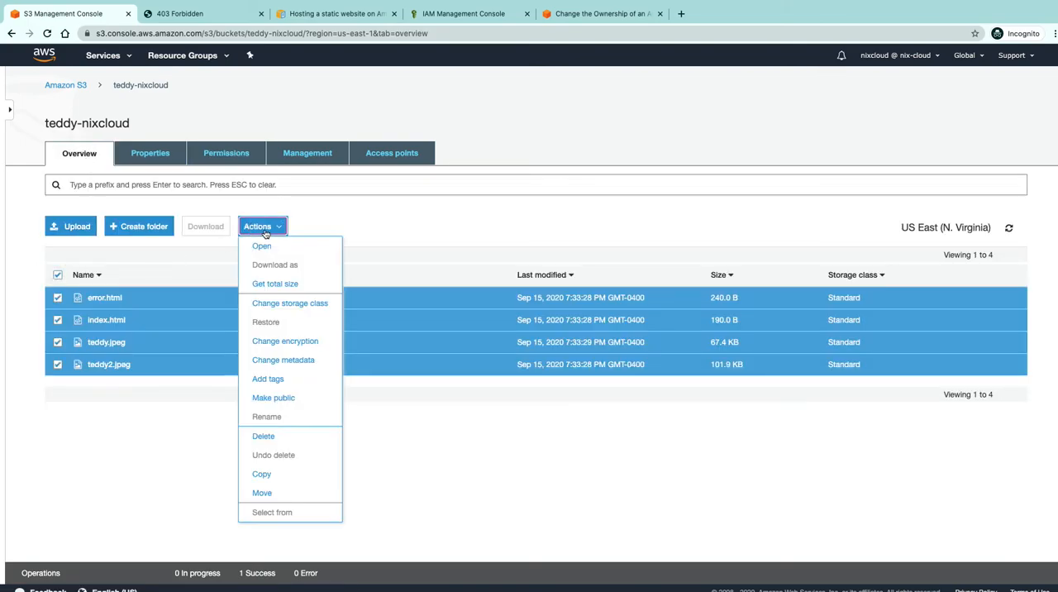
click(293, 399)
click(673, 438)
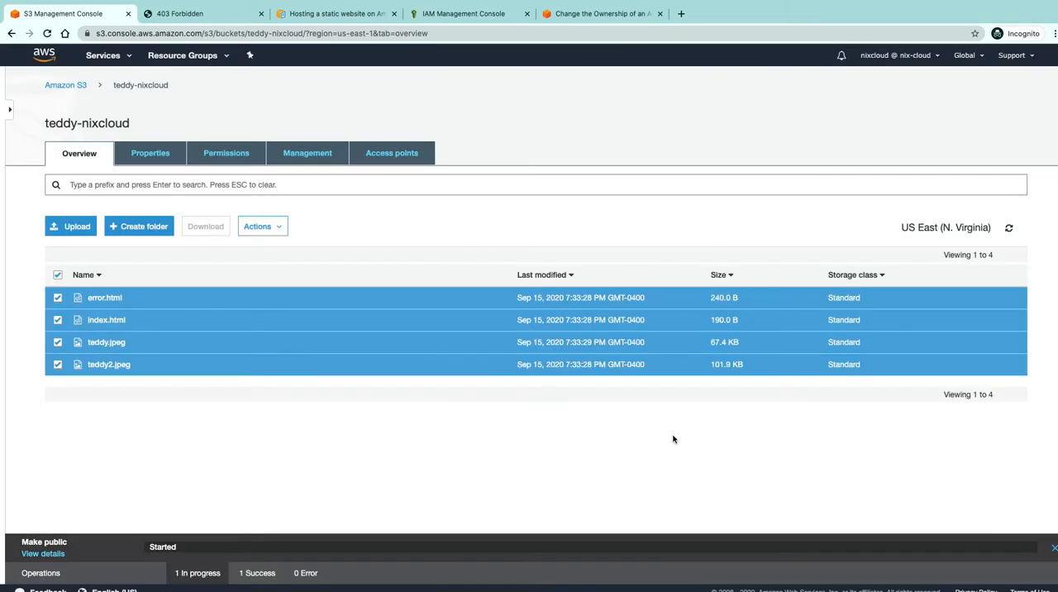
Reload the static website endpoint page and examine its heading and image
click(173, 14)
click(46, 33)
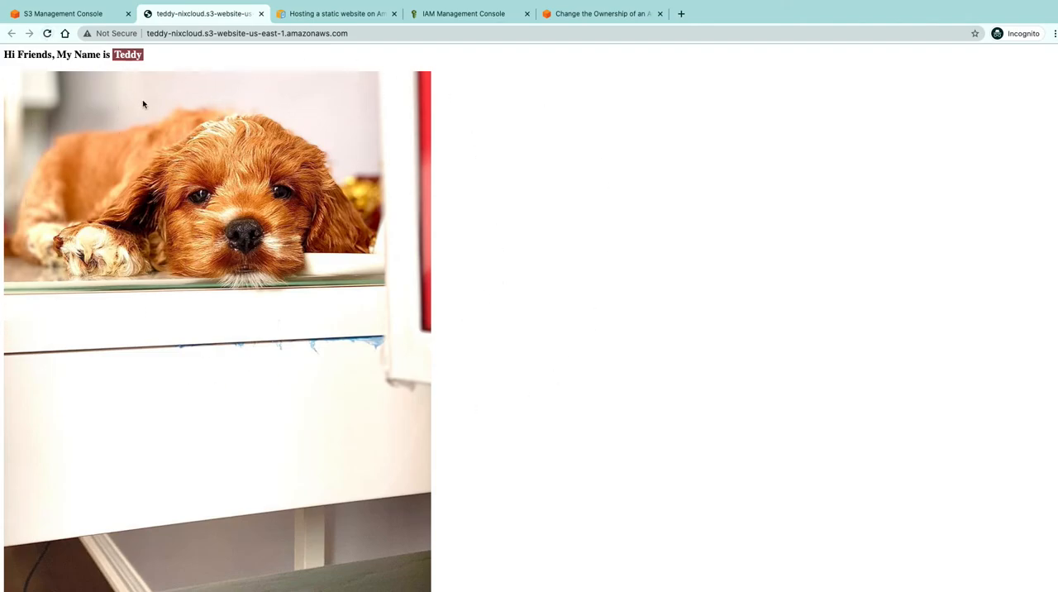
scroll(541, 245, down, 1)
scroll(539, 246, up, 1)
drag(3, 56, 199, 56)
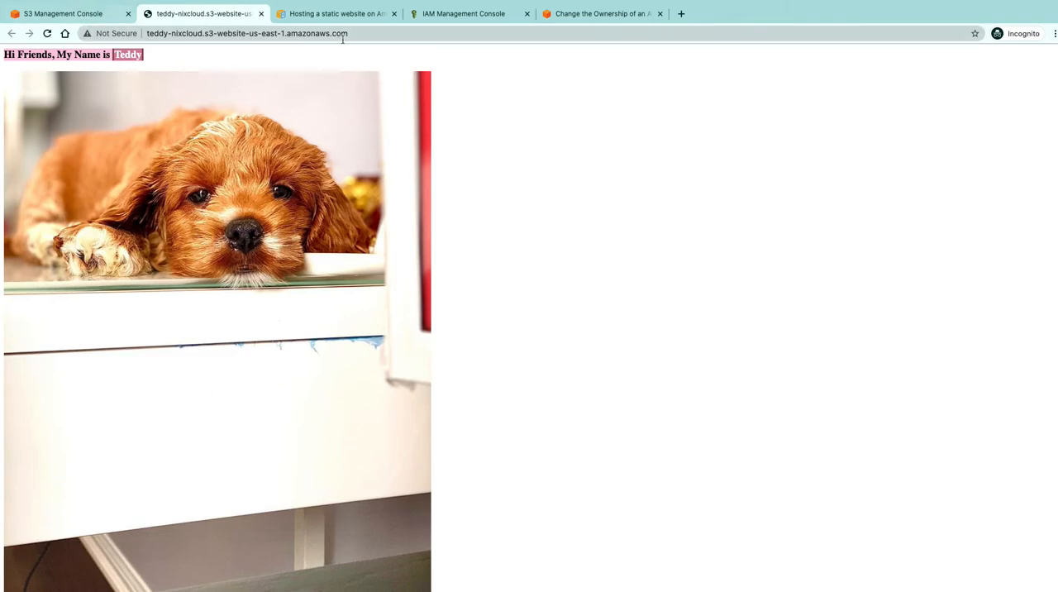
Test the error document by opening the nonexistent path /123 on the teddy-nixcloud website endpoint
click(392, 36)
click(391, 36)
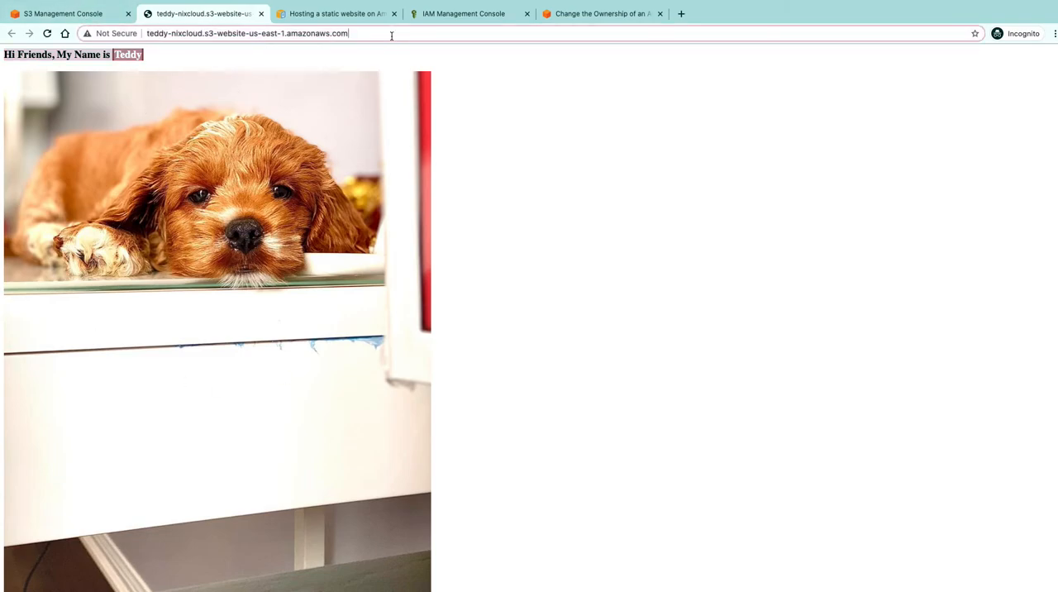
text(/)
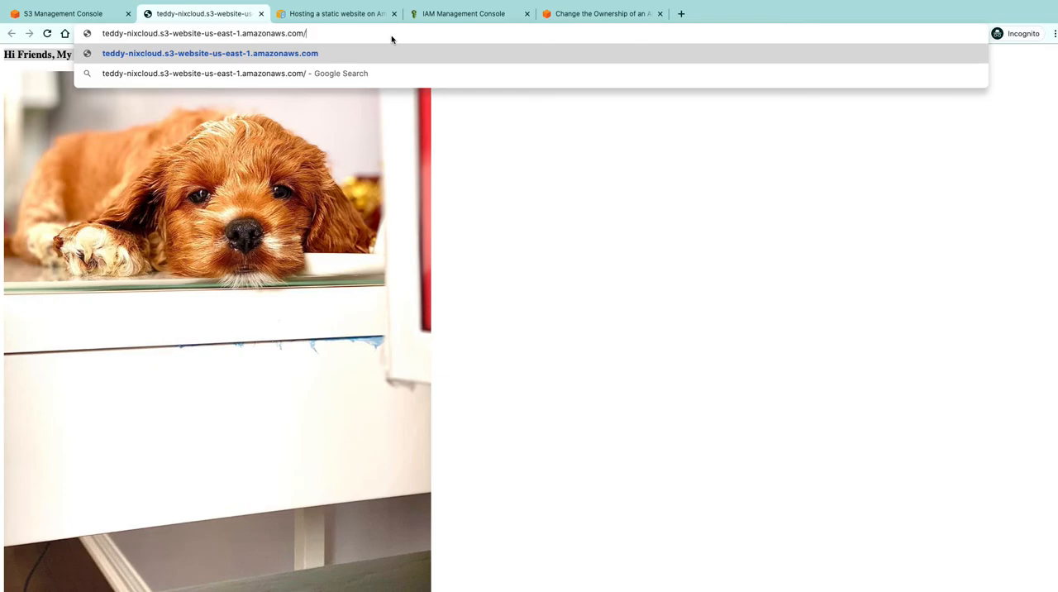
text(123)
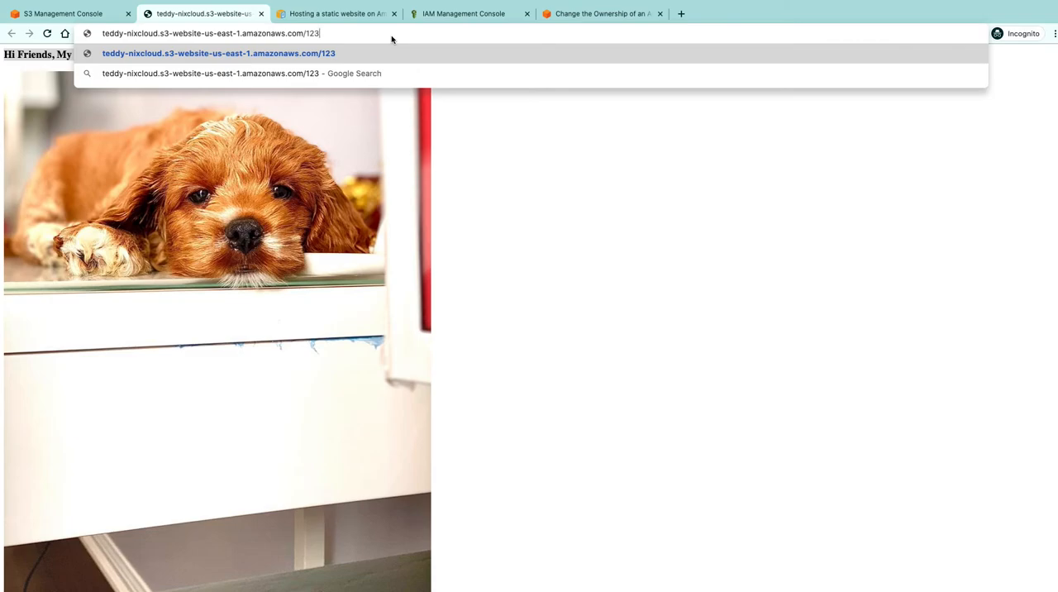
key(Return)
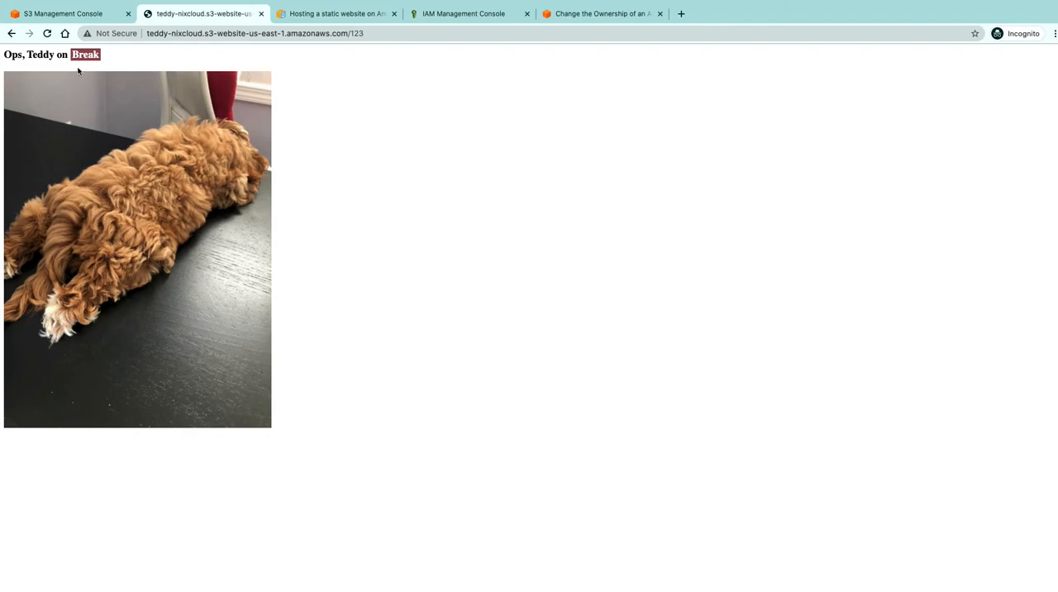
Deselect all objects in the teddy-nixcloud bucket and examine the Redirect requests option of its static website hosting, cancelling without saving
click(83, 14)
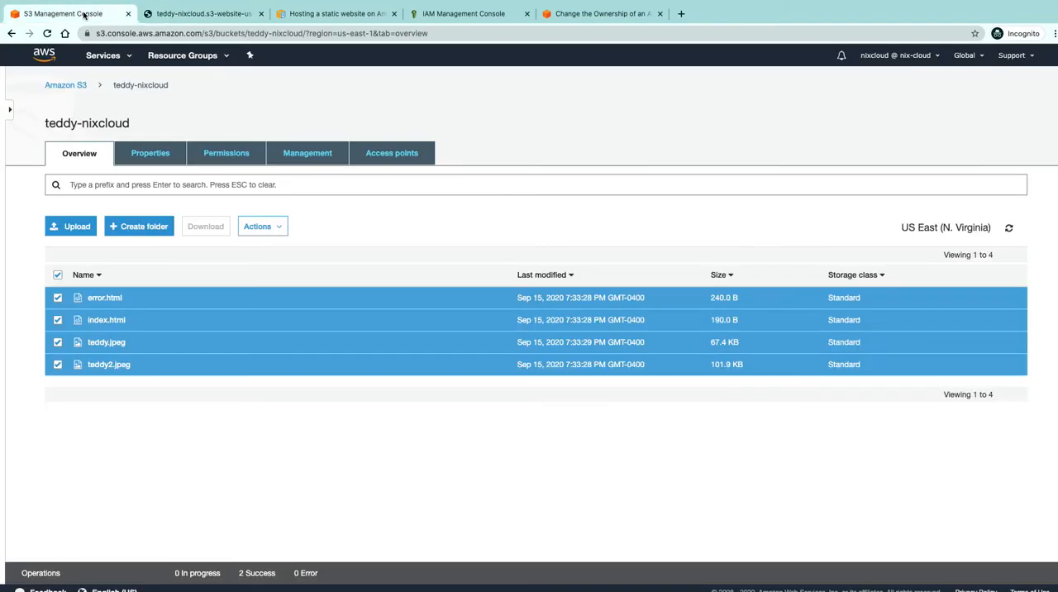
click(58, 276)
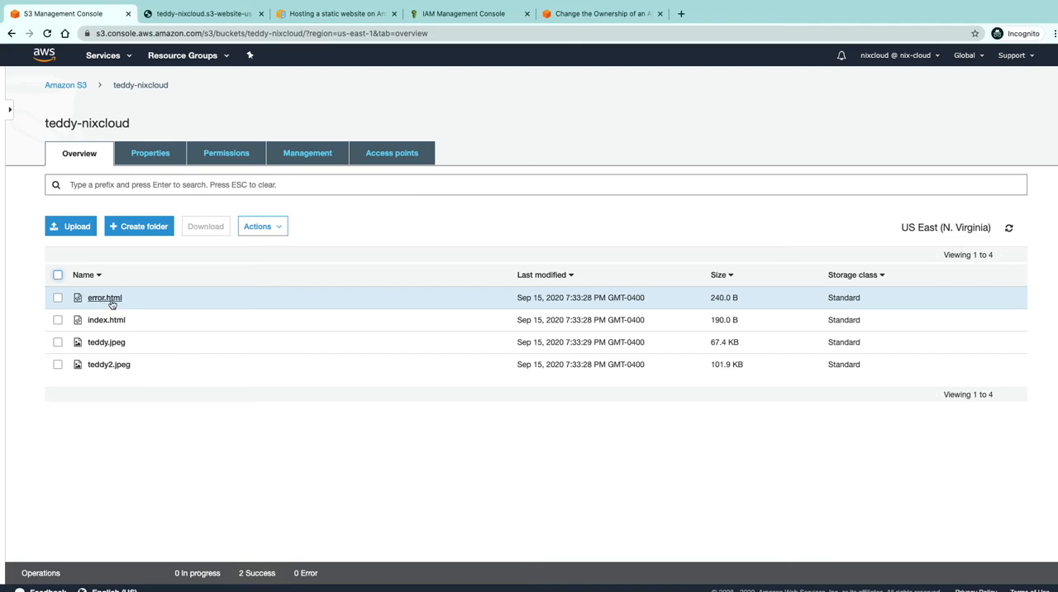
click(145, 162)
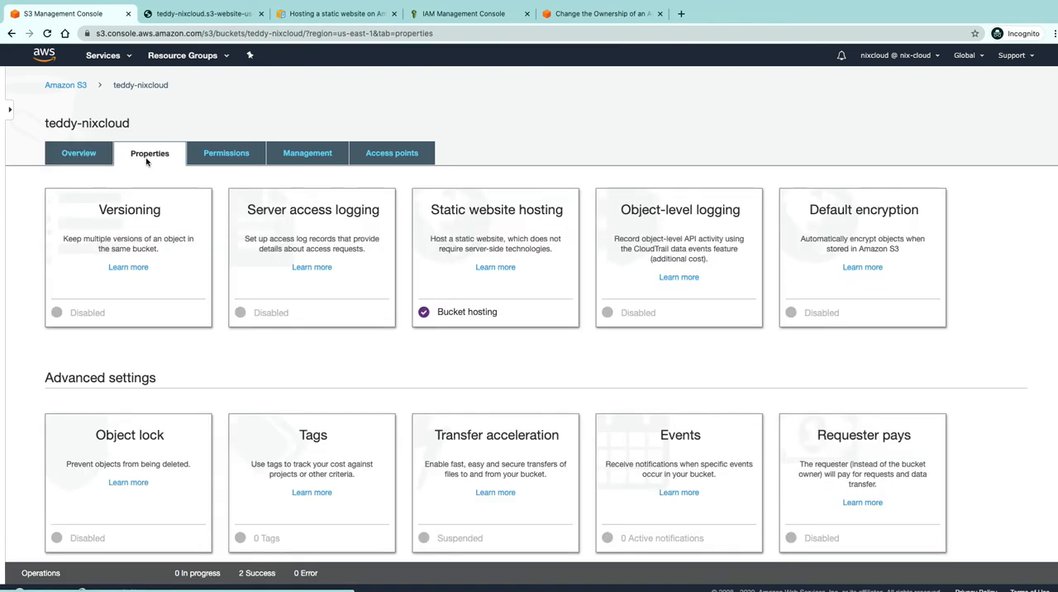
click(519, 221)
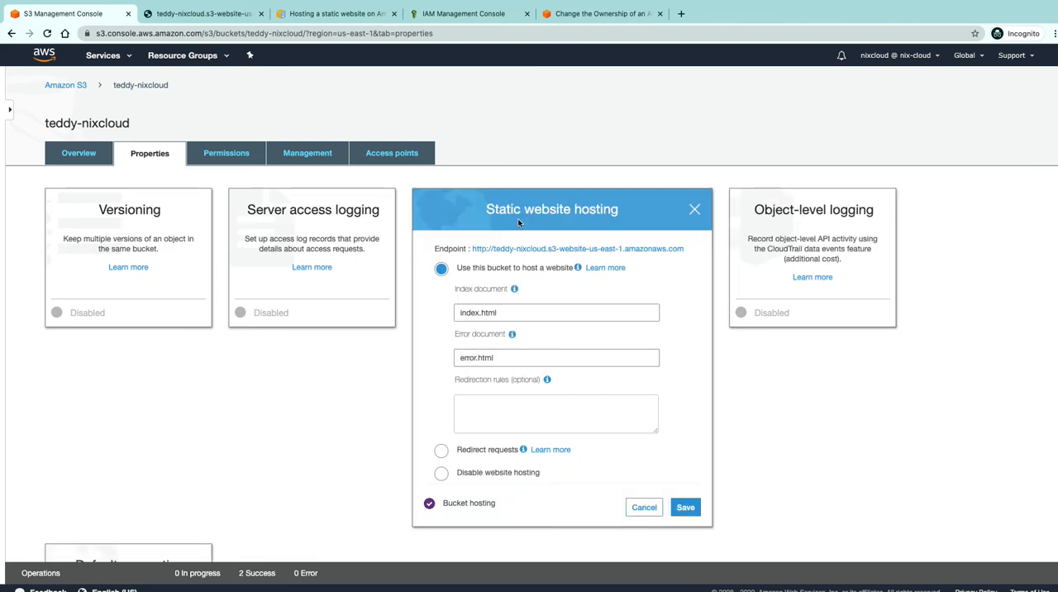
click(441, 451)
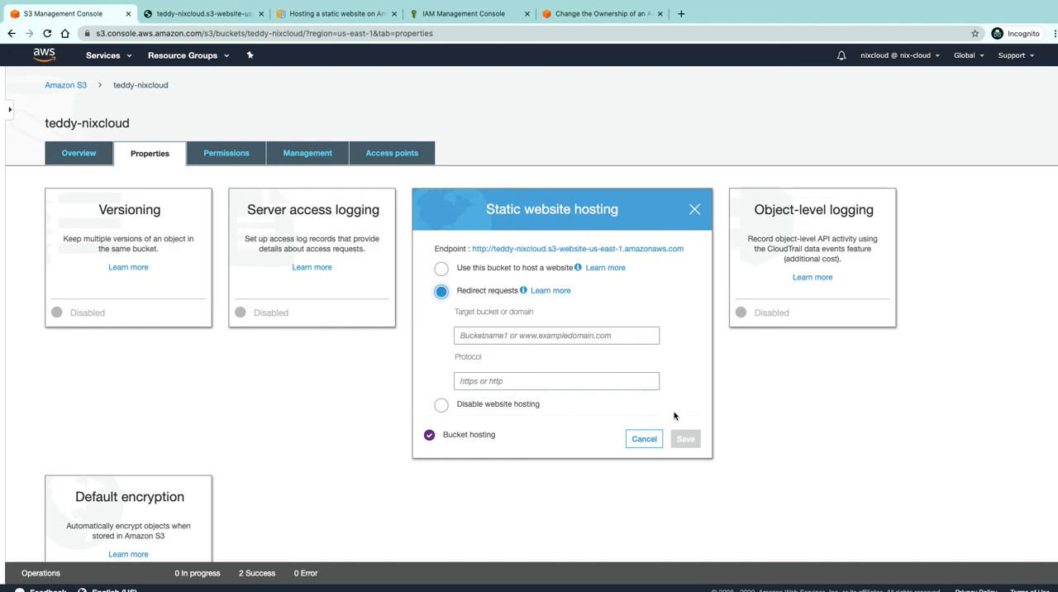
click(644, 439)
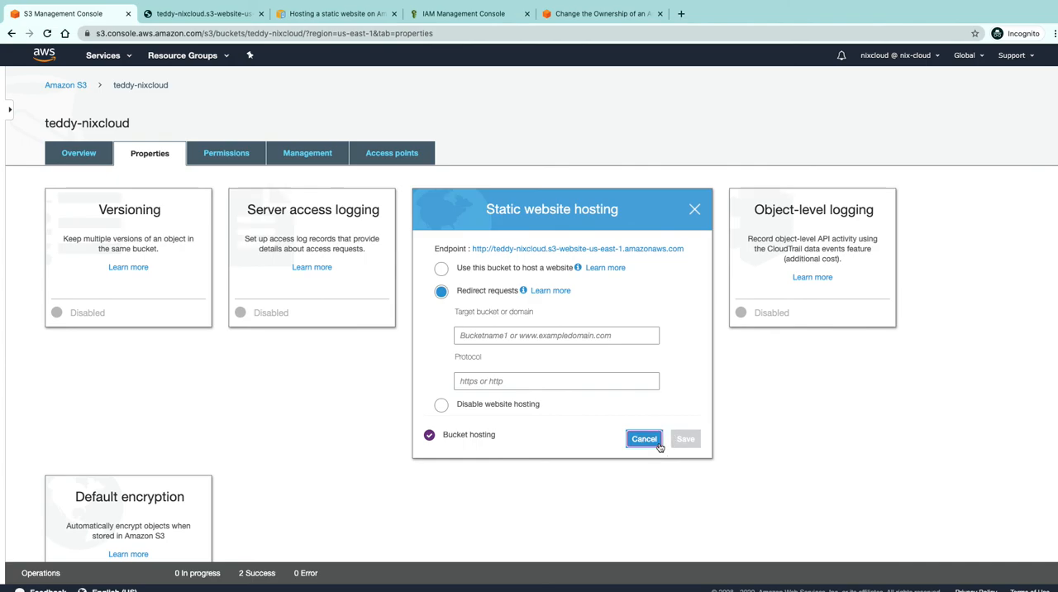